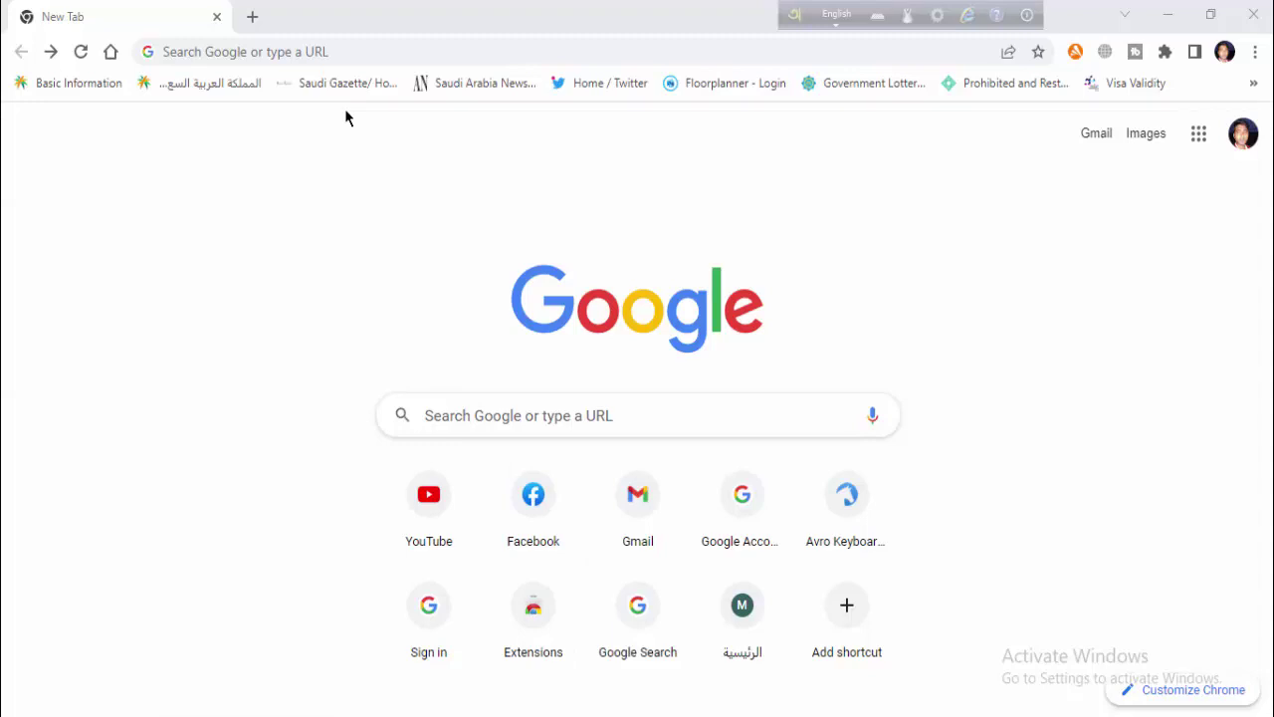
# Step: Go to absher.sa, enter the Individuals portal and switch it to English
pyautogui.click(334, 52)
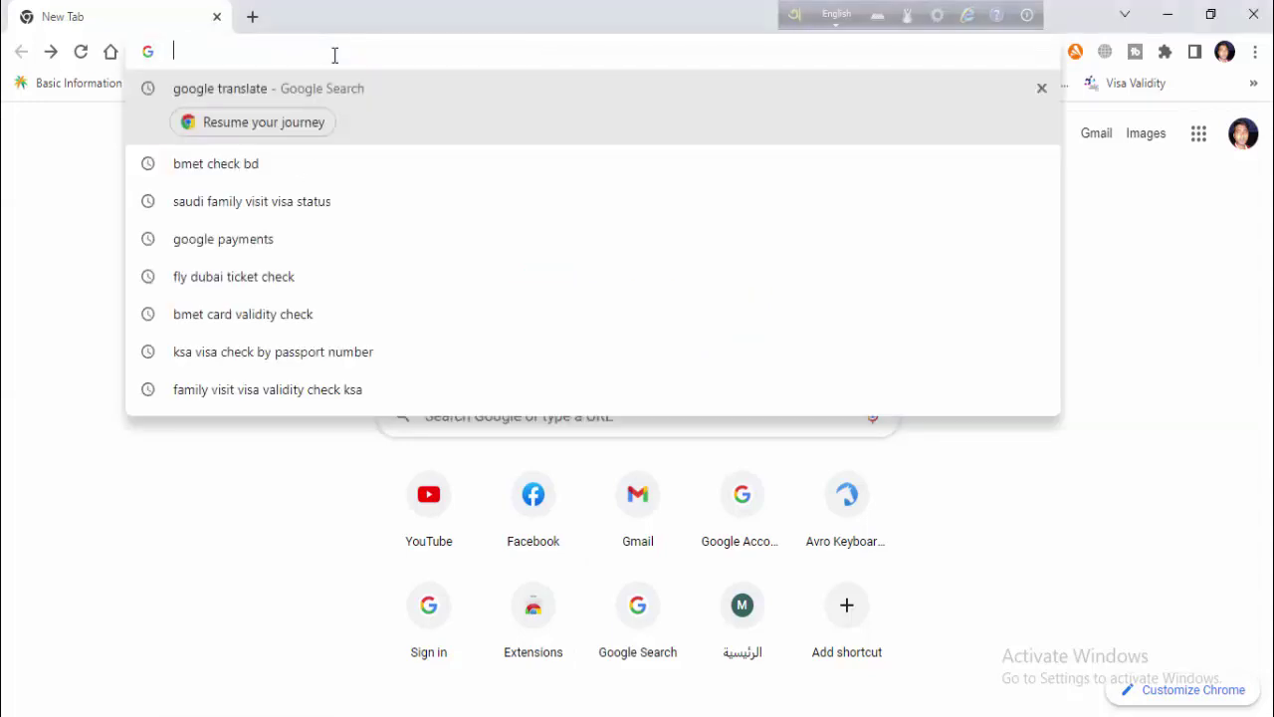
pyautogui.write('ab')
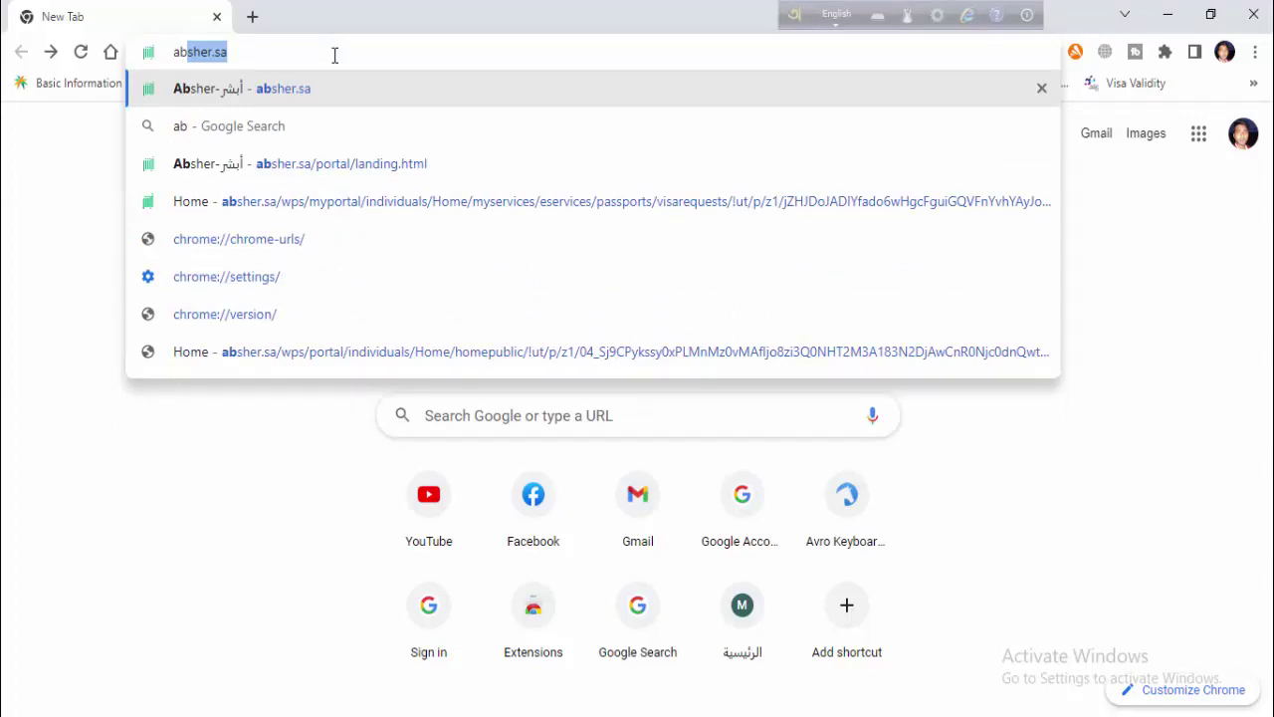
pyautogui.press('Return')
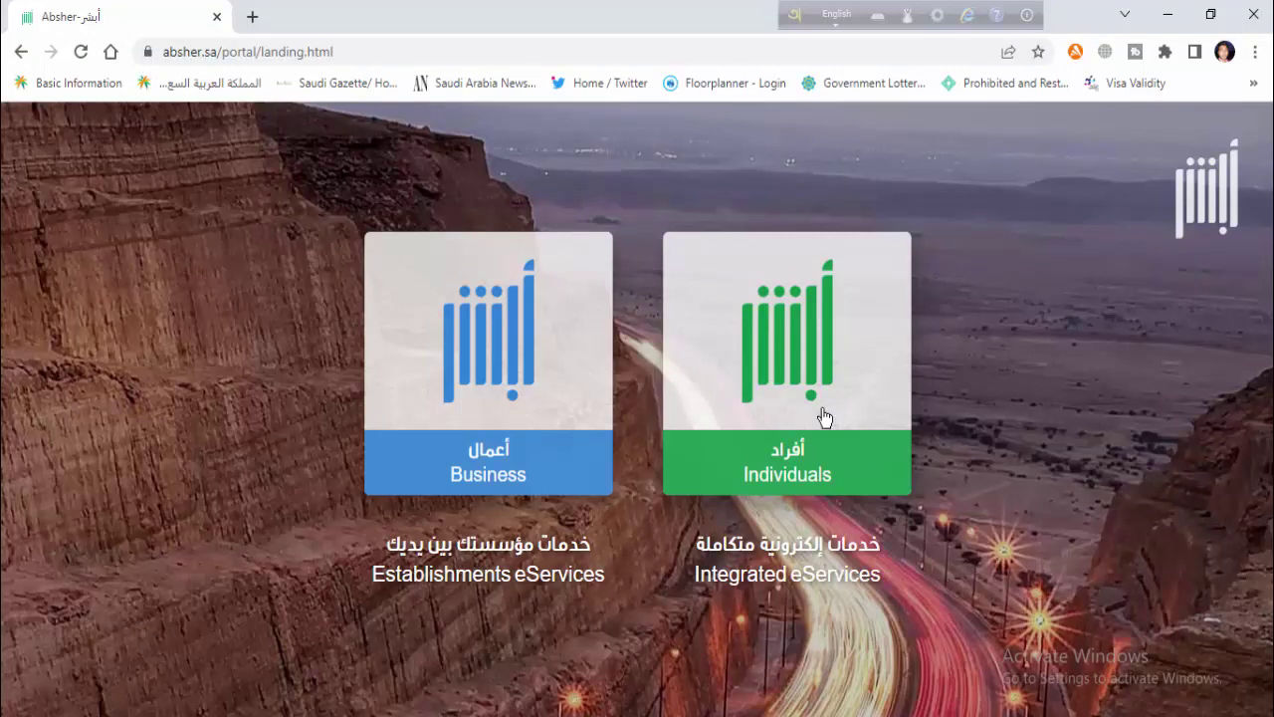
pyautogui.click(822, 416)
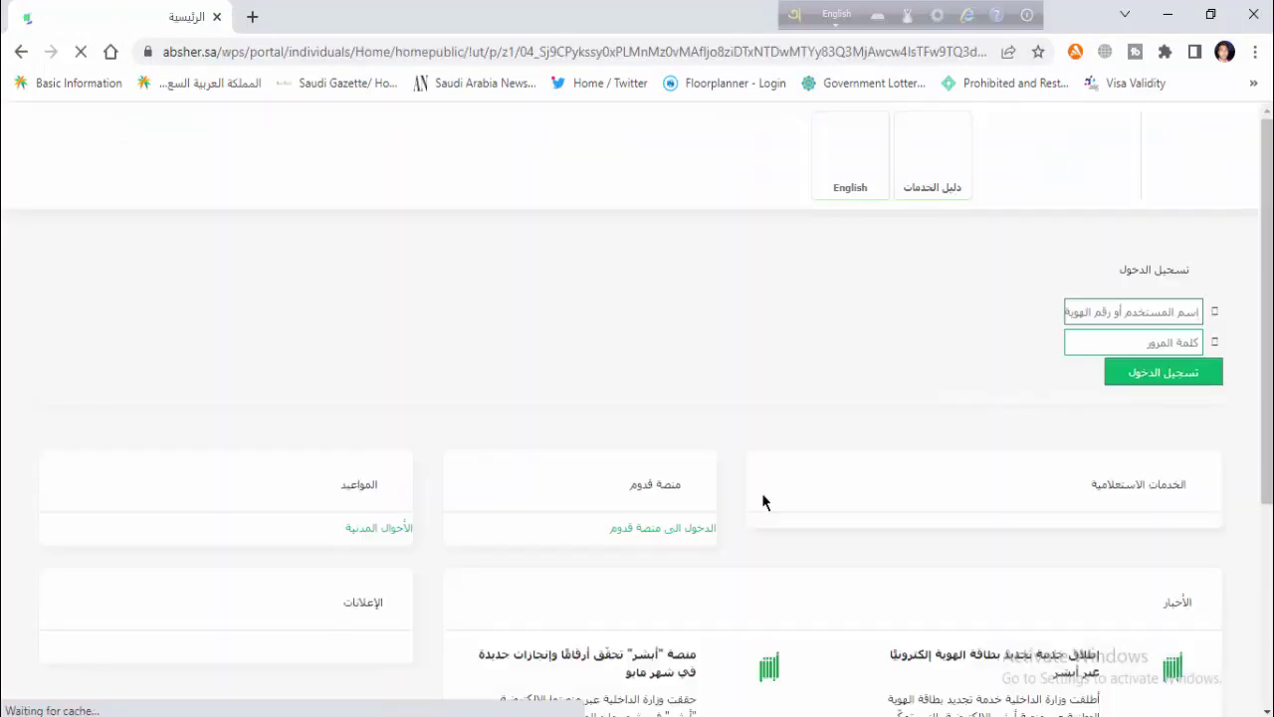
pyautogui.click(843, 190)
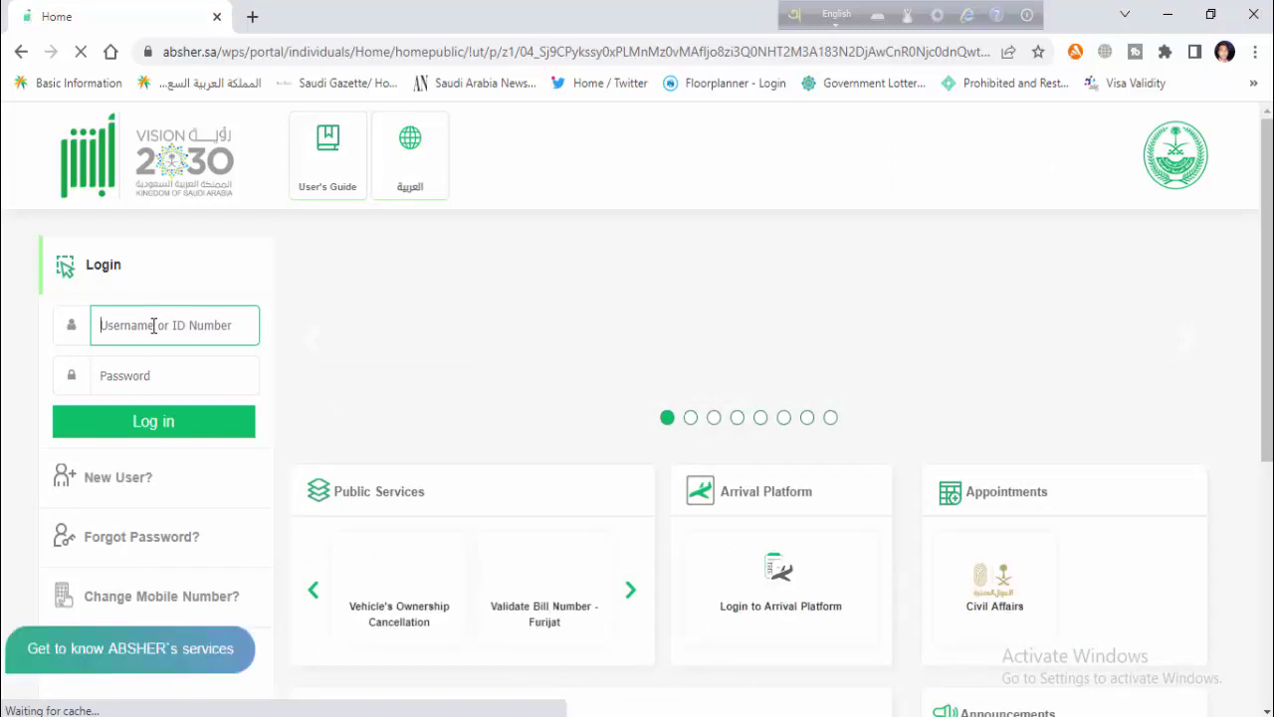
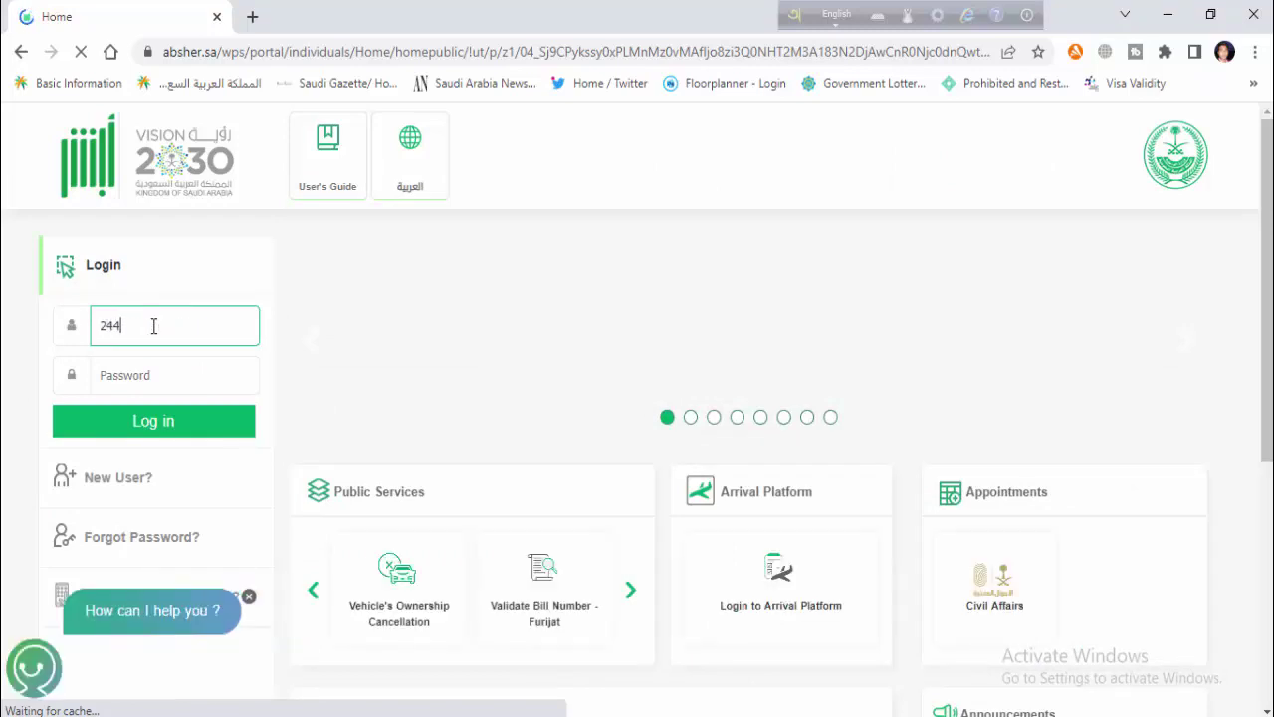
# Step: Log in with the account username and password, then confirm with the SMS verification code
pyautogui.press('Tab')
pyautogui.click(168, 422)
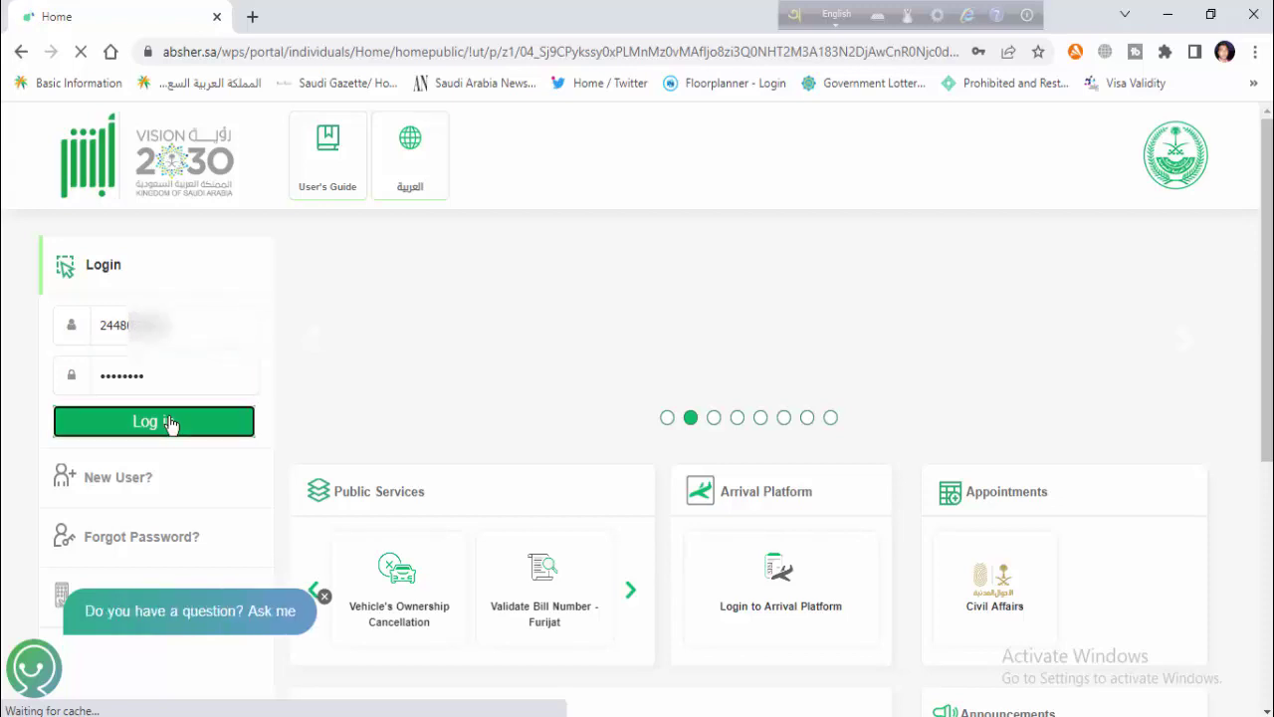
pyautogui.write('****')
pyautogui.click(170, 423)
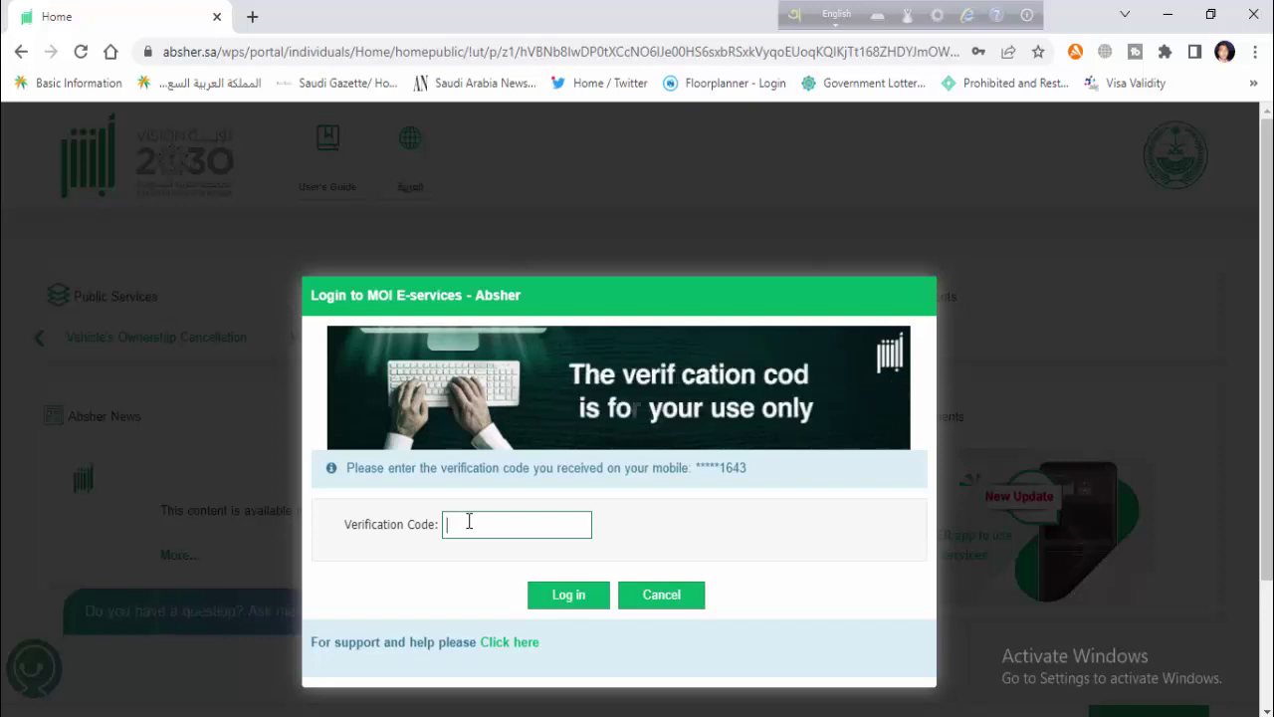
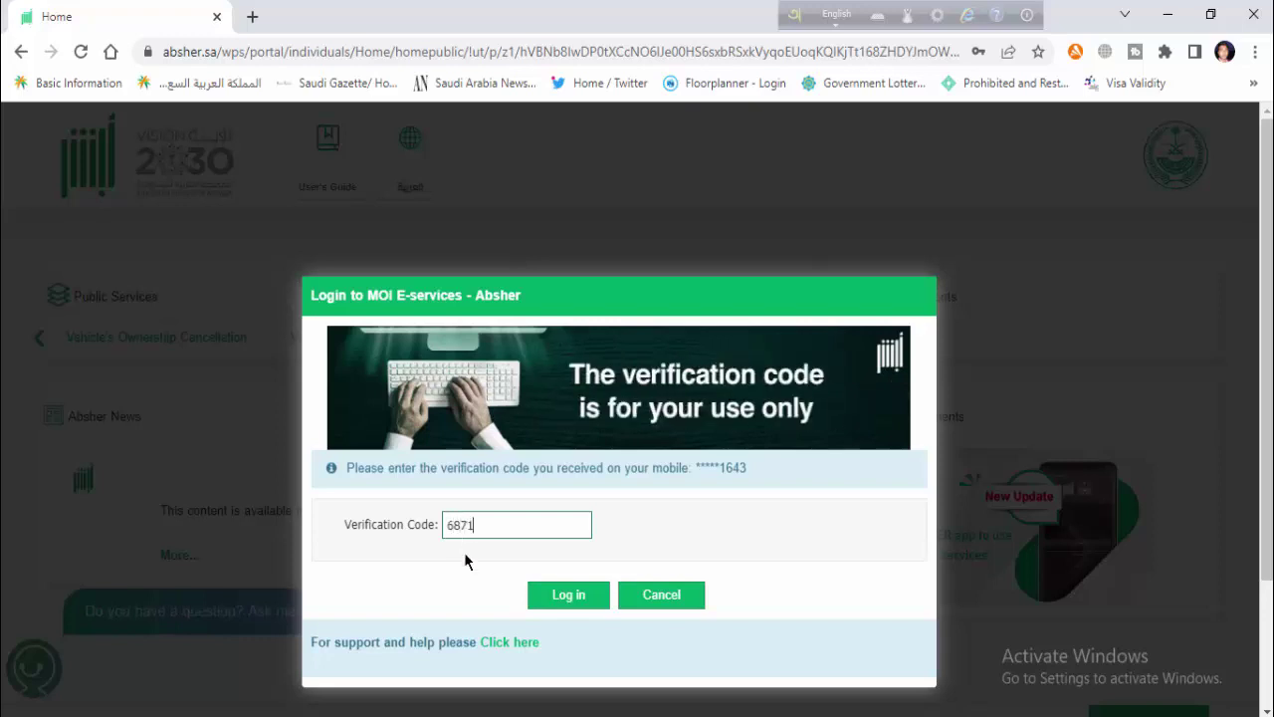
pyautogui.click(566, 598)
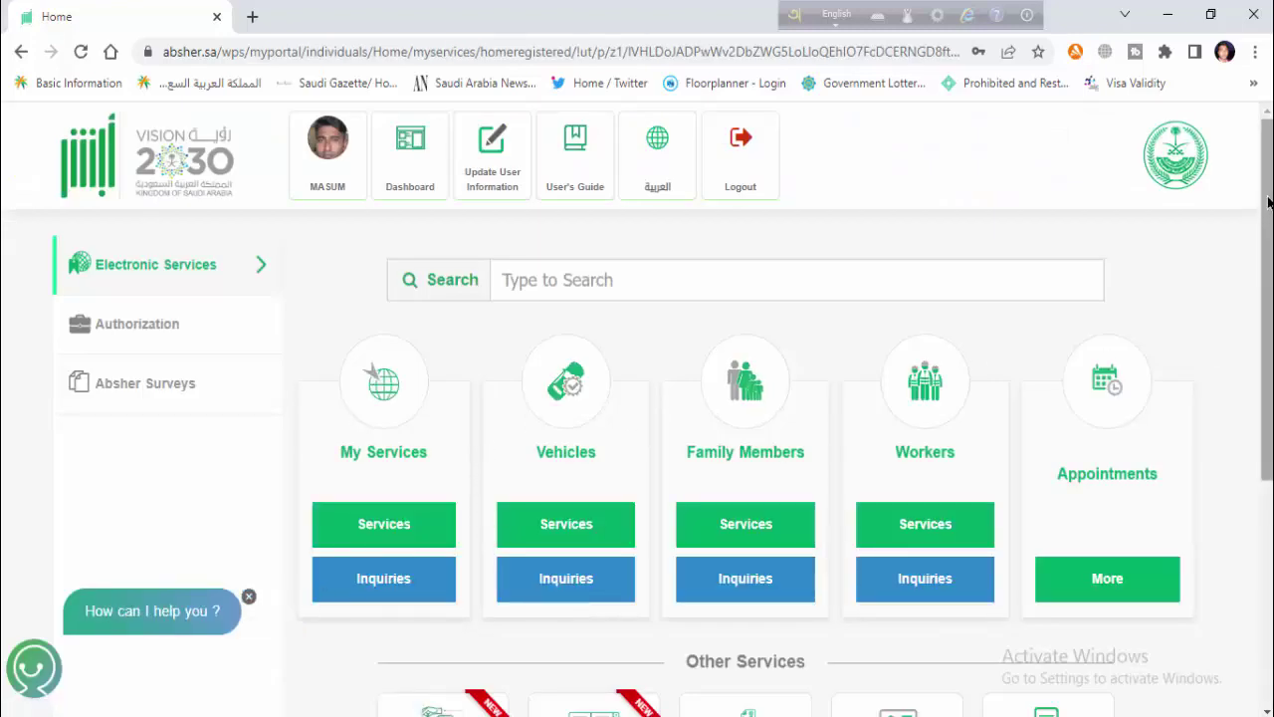
# Step: Go to My Services > Services and open the Passports services list
pyautogui.moveTo(1269, 202); pyautogui.dragTo(1269, 221)
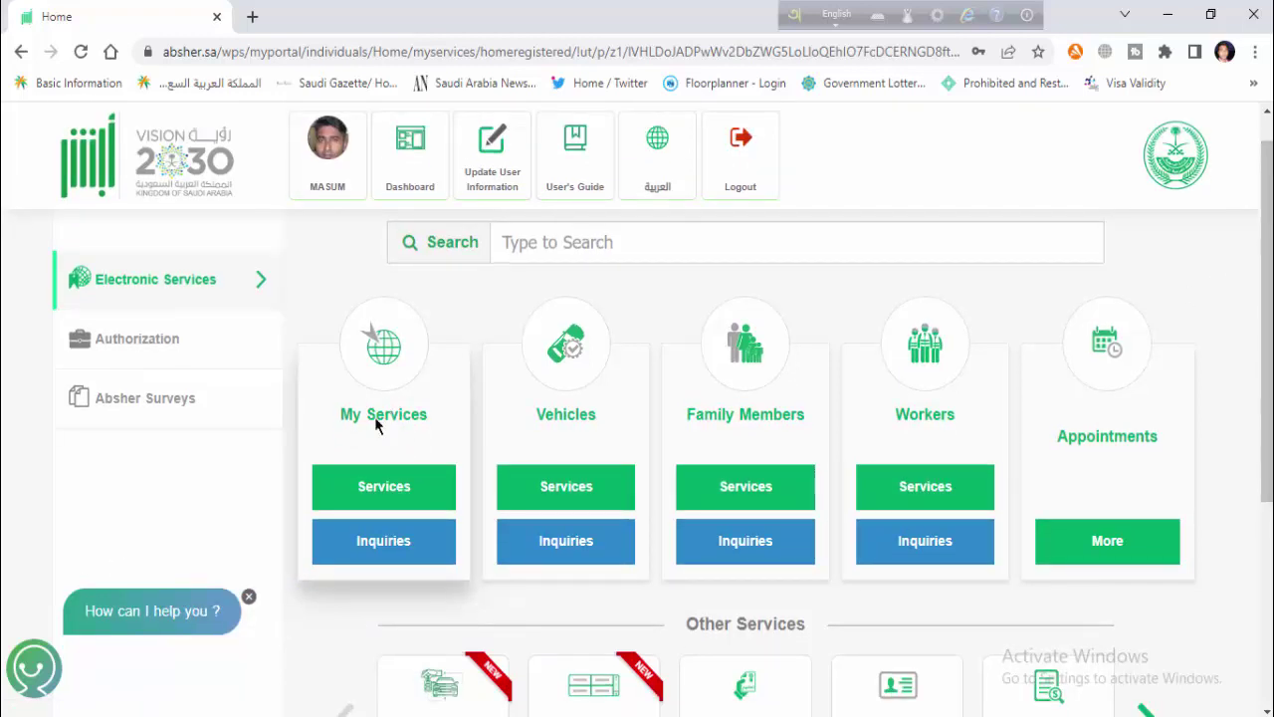
pyautogui.click(408, 498)
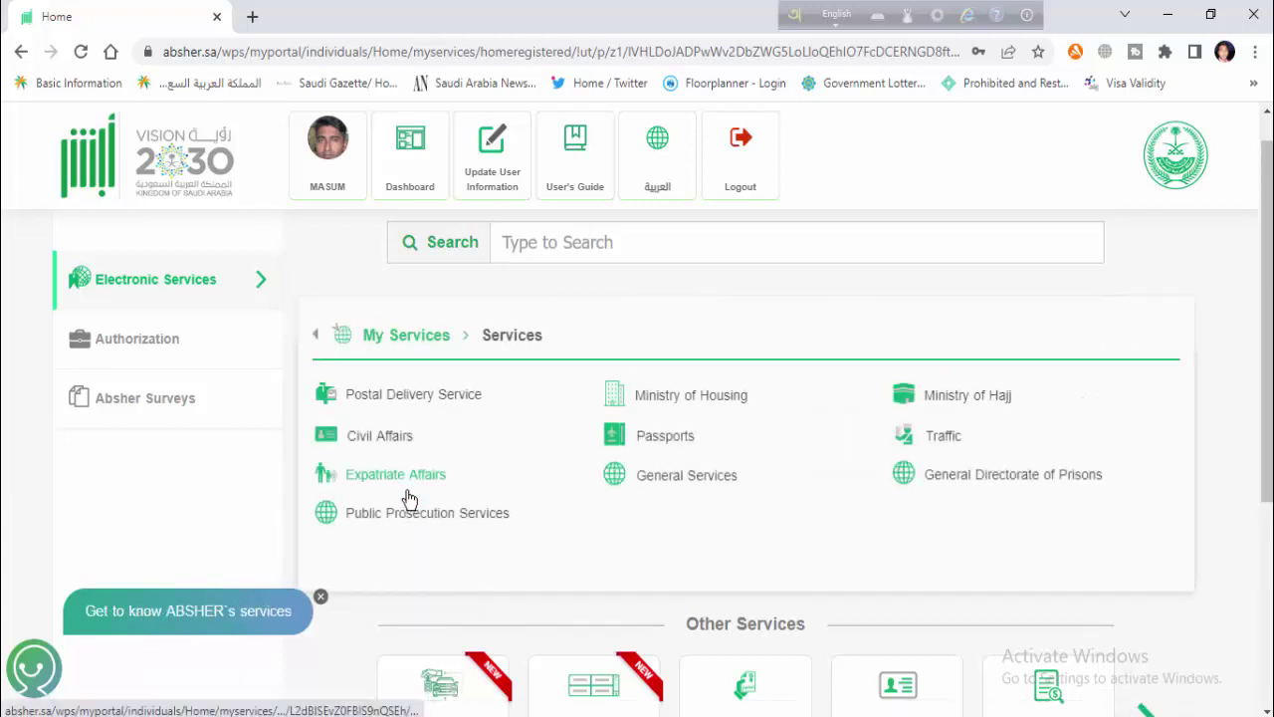
pyautogui.click(662, 444)
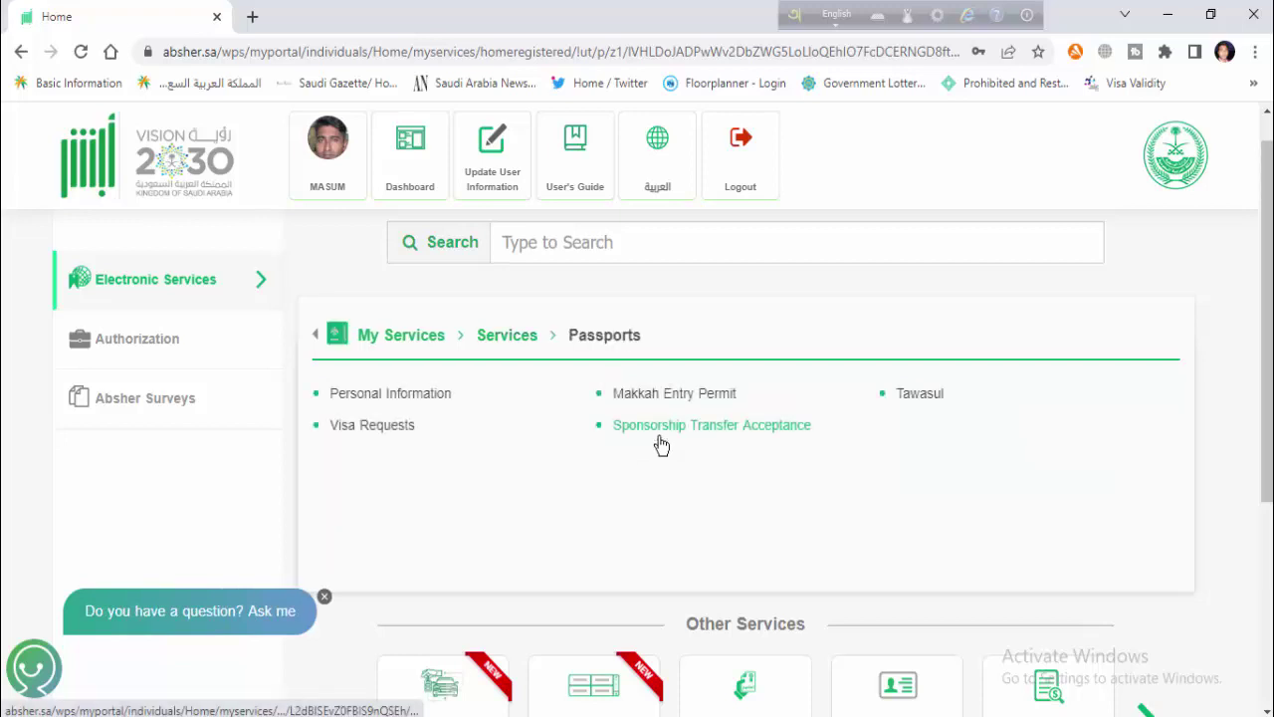
pyautogui.click(373, 427)
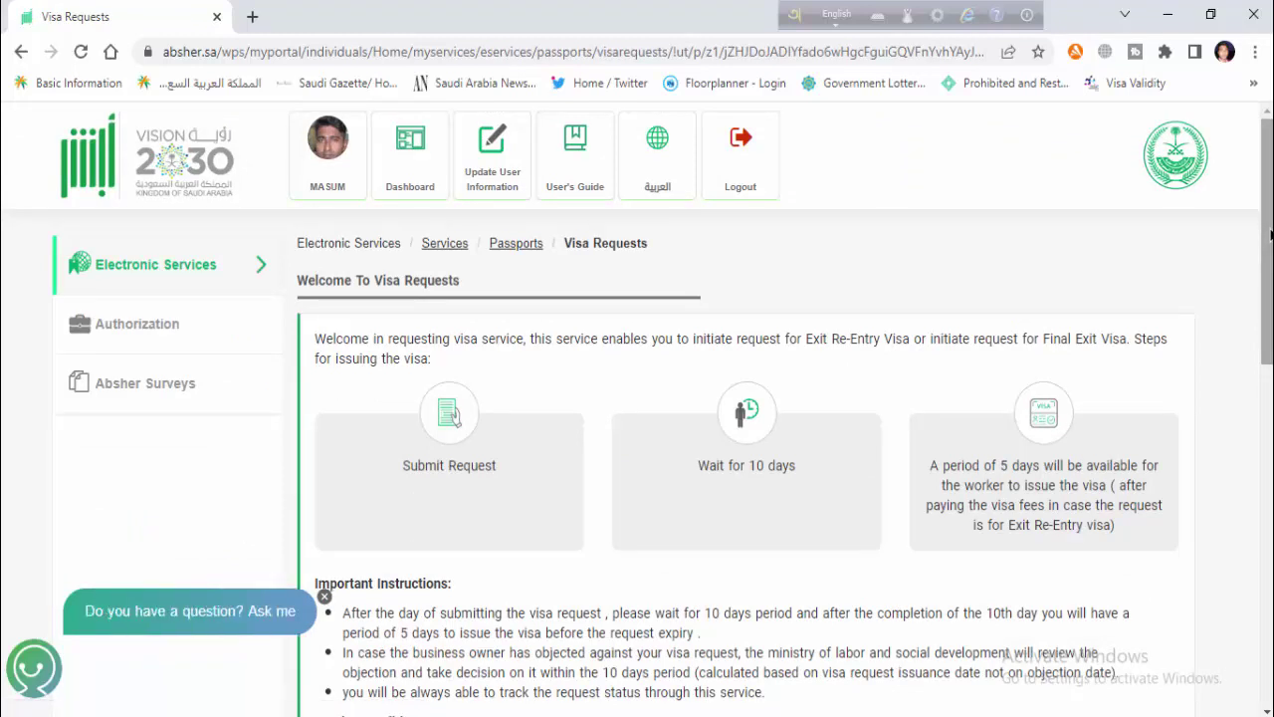
pyautogui.moveTo(1270, 235); pyautogui.dragTo(1268, 254)
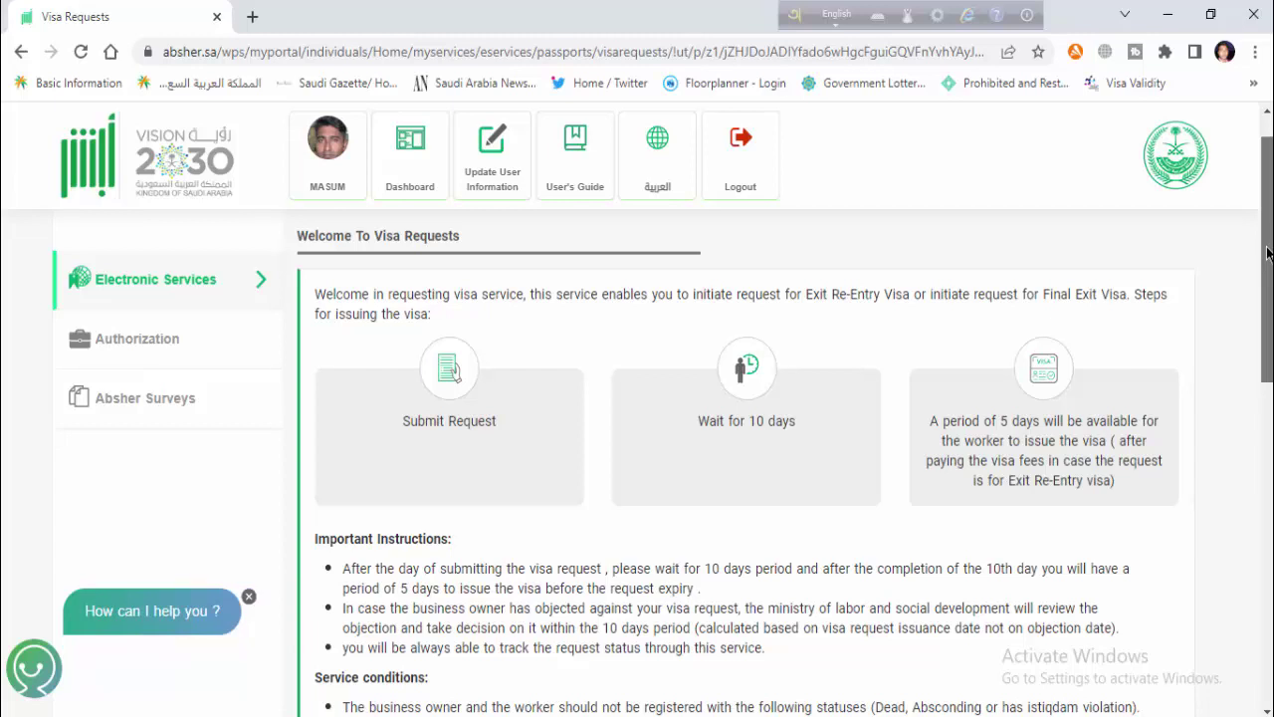
pyautogui.moveTo(1268, 253); pyautogui.dragTo(1268, 276)
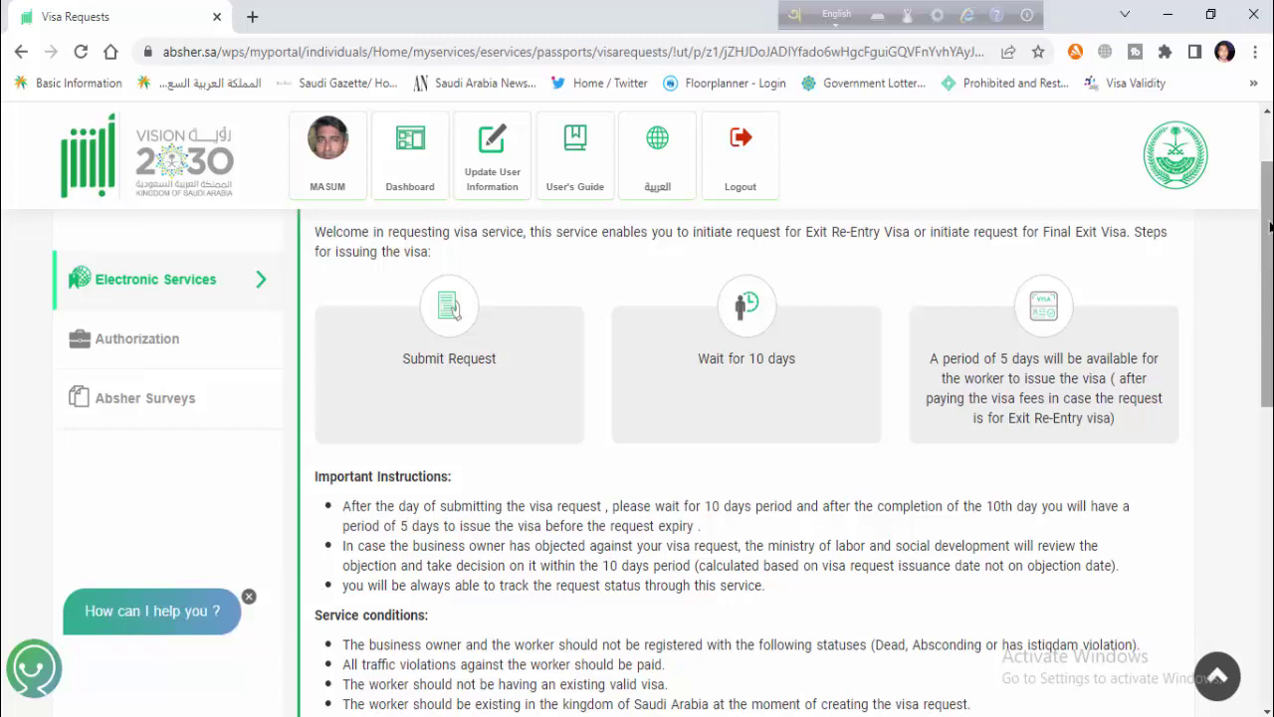
pyautogui.scroll(-1, 1264, 249)
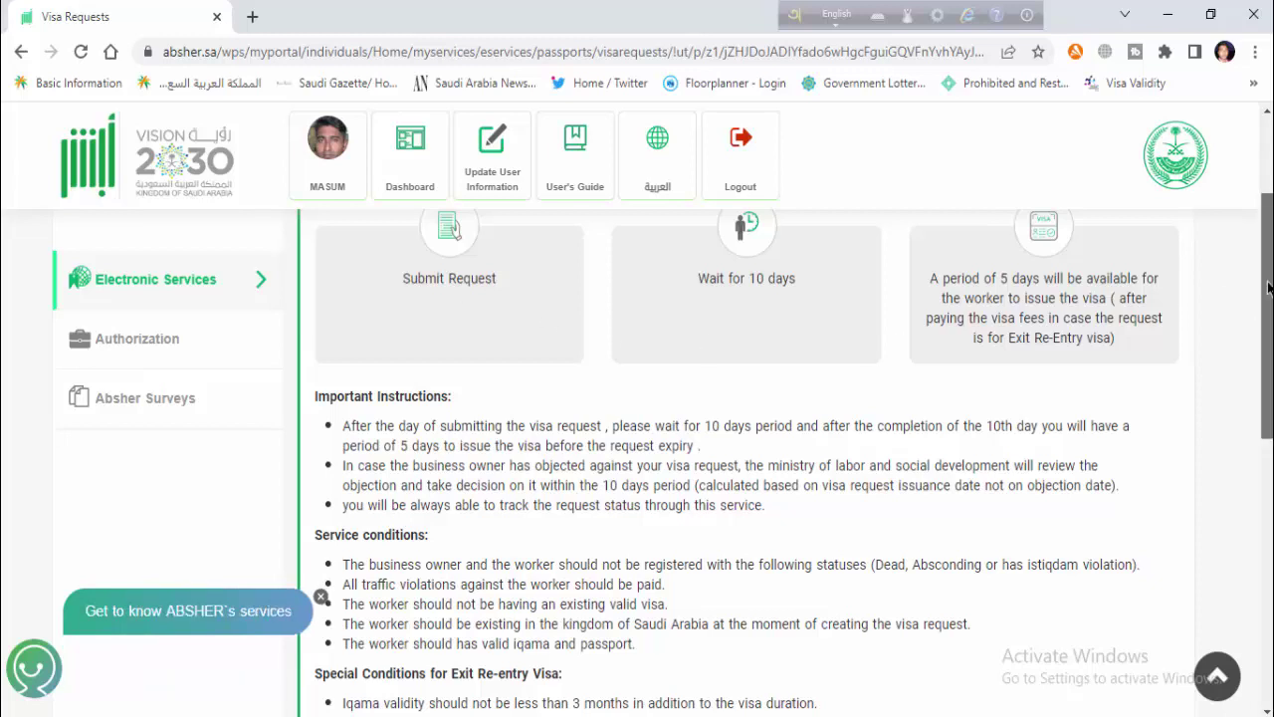
pyautogui.moveTo(1269, 289); pyautogui.dragTo(1268, 376)
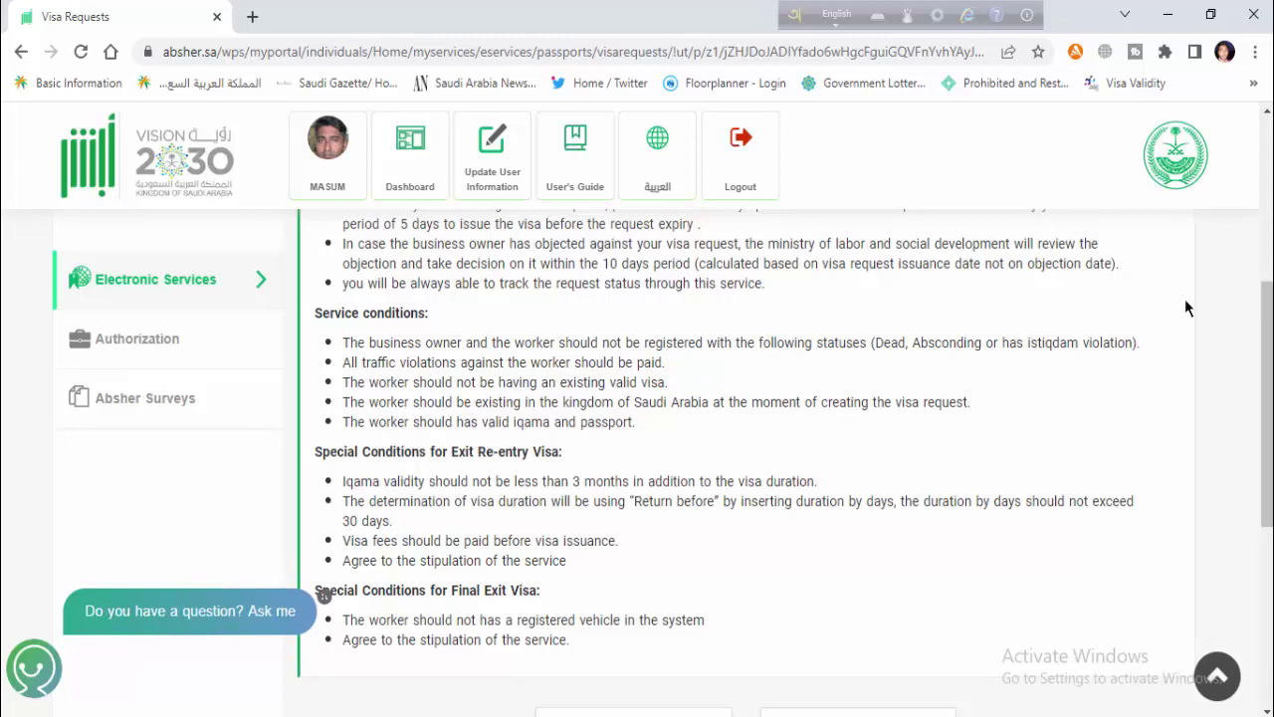
pyautogui.moveTo(1268, 314); pyautogui.dragTo(1268, 362)
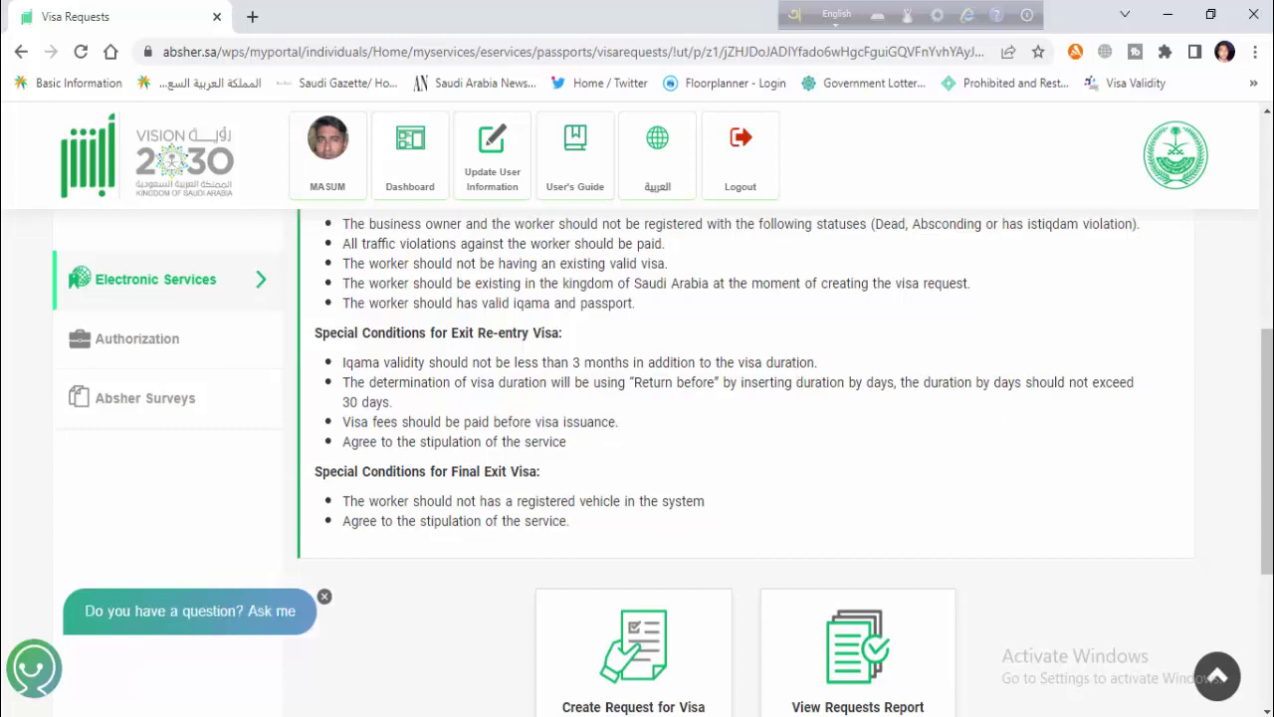
pyautogui.moveTo(1271, 387); pyautogui.dragTo(1272, 408)
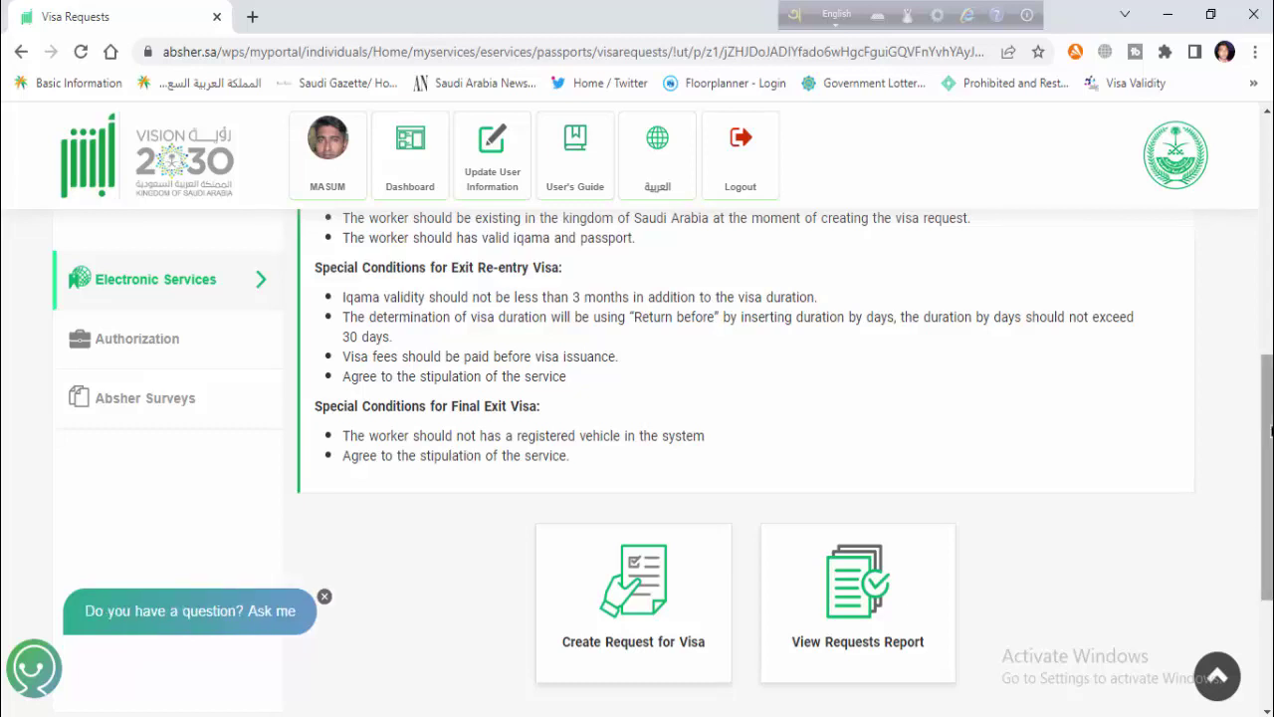
pyautogui.scroll(-2, 796, 555)
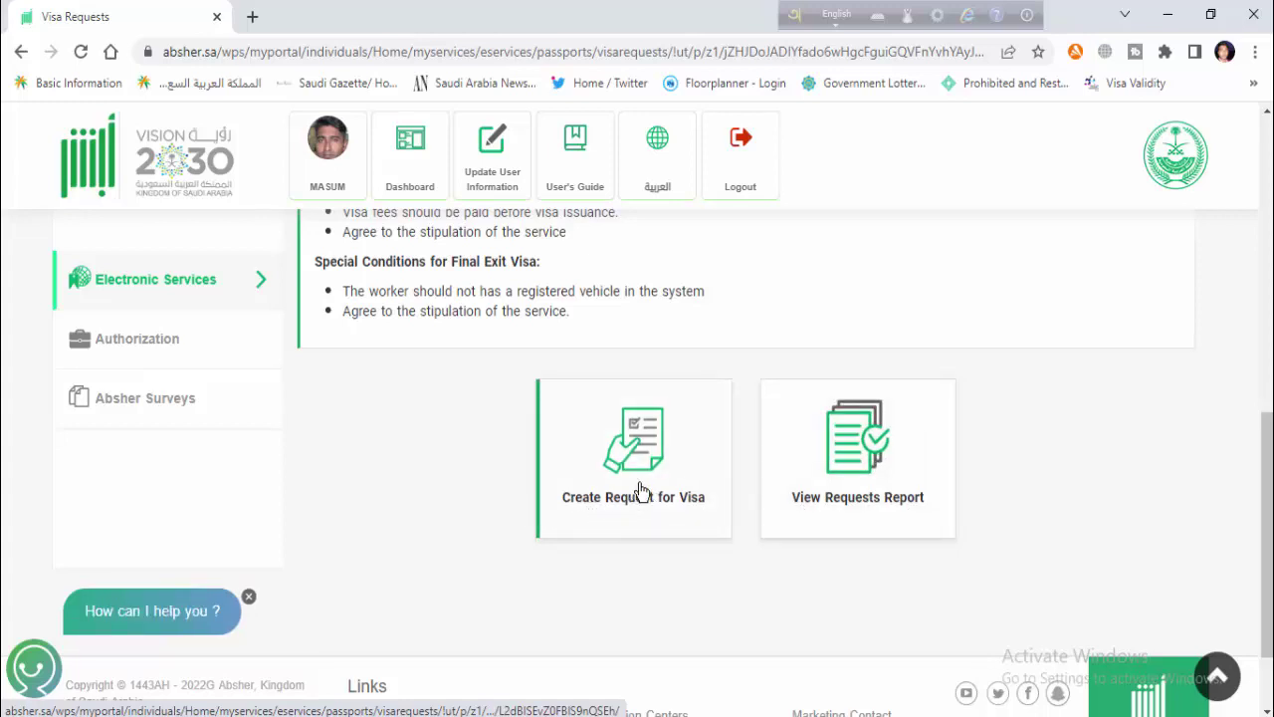
# Step: Start a single Exit Re-Entry visa request returning before 30 days, with the acknowledgement accepted
pyautogui.click(654, 455)
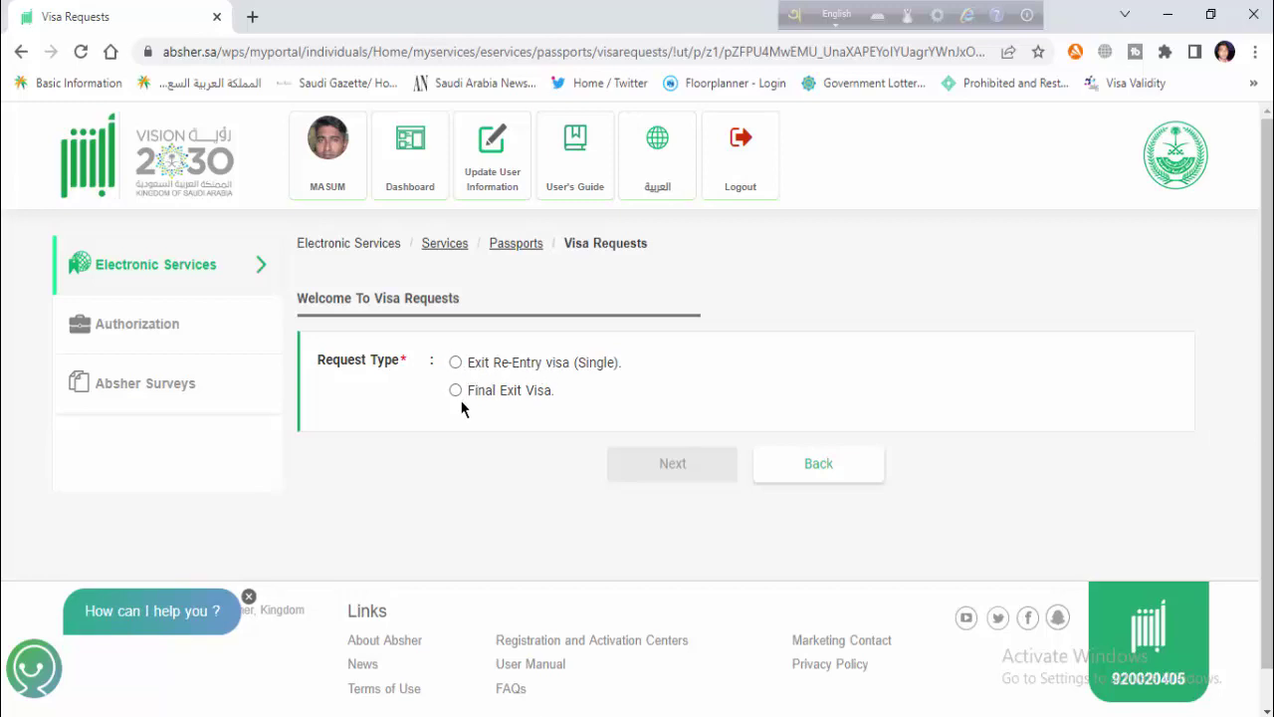
pyautogui.click(455, 362)
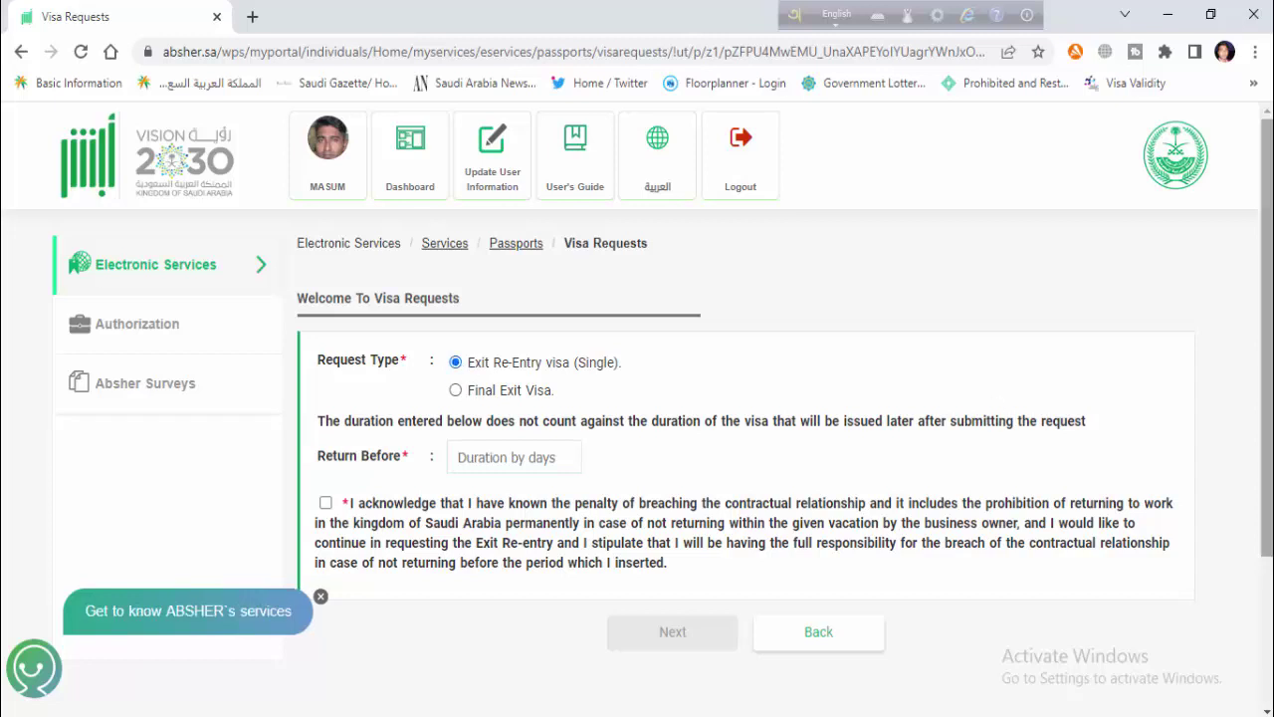
pyautogui.moveTo(1270, 354); pyautogui.dragTo(1270, 399)
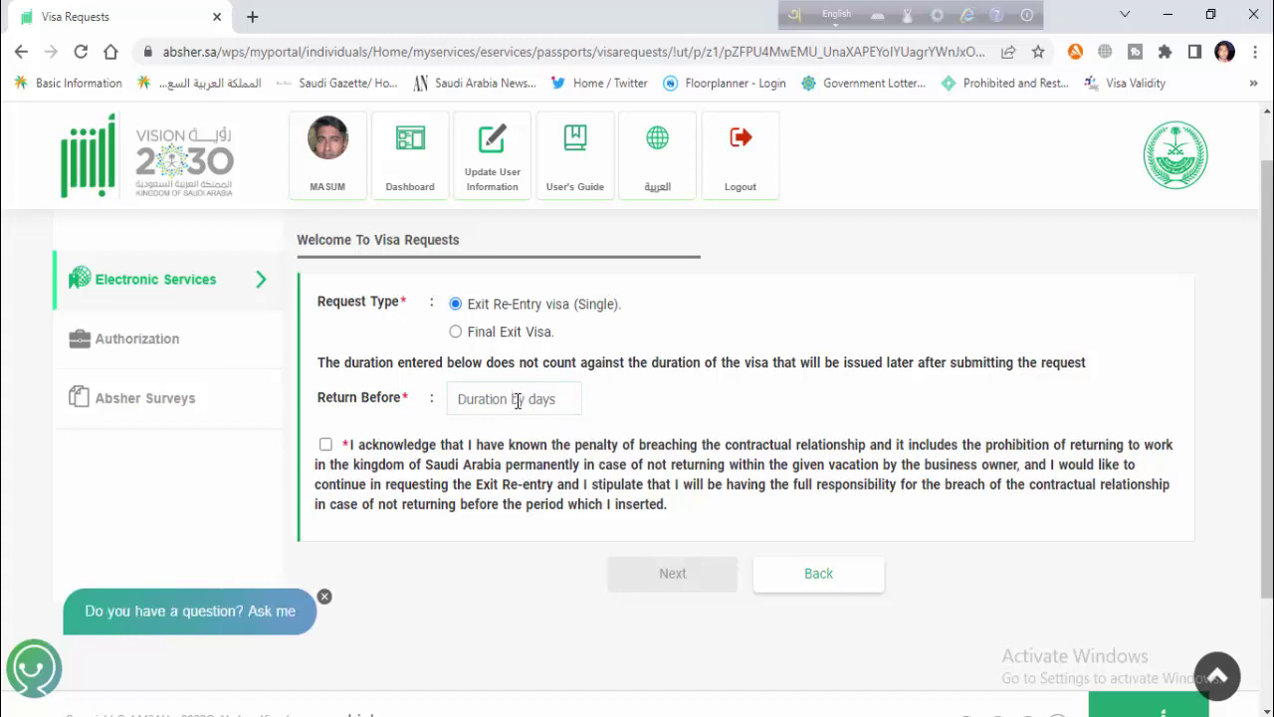
pyautogui.click(516, 397)
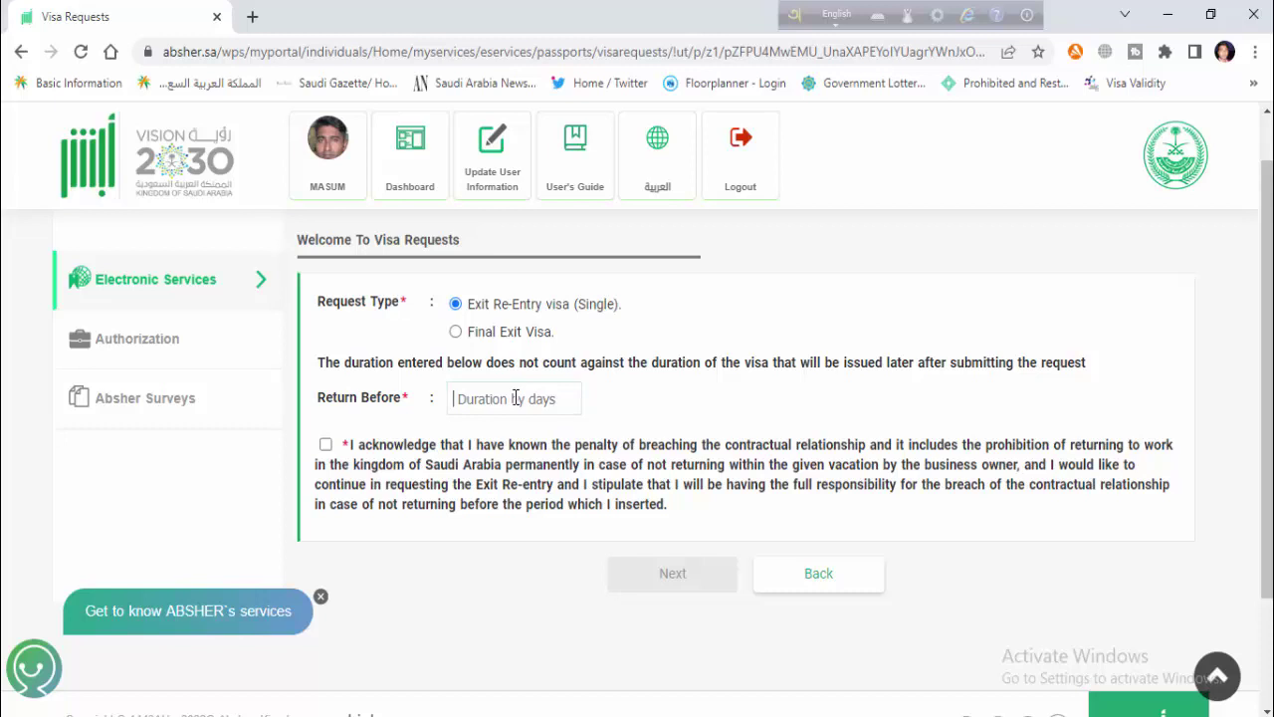
pyautogui.write('30')
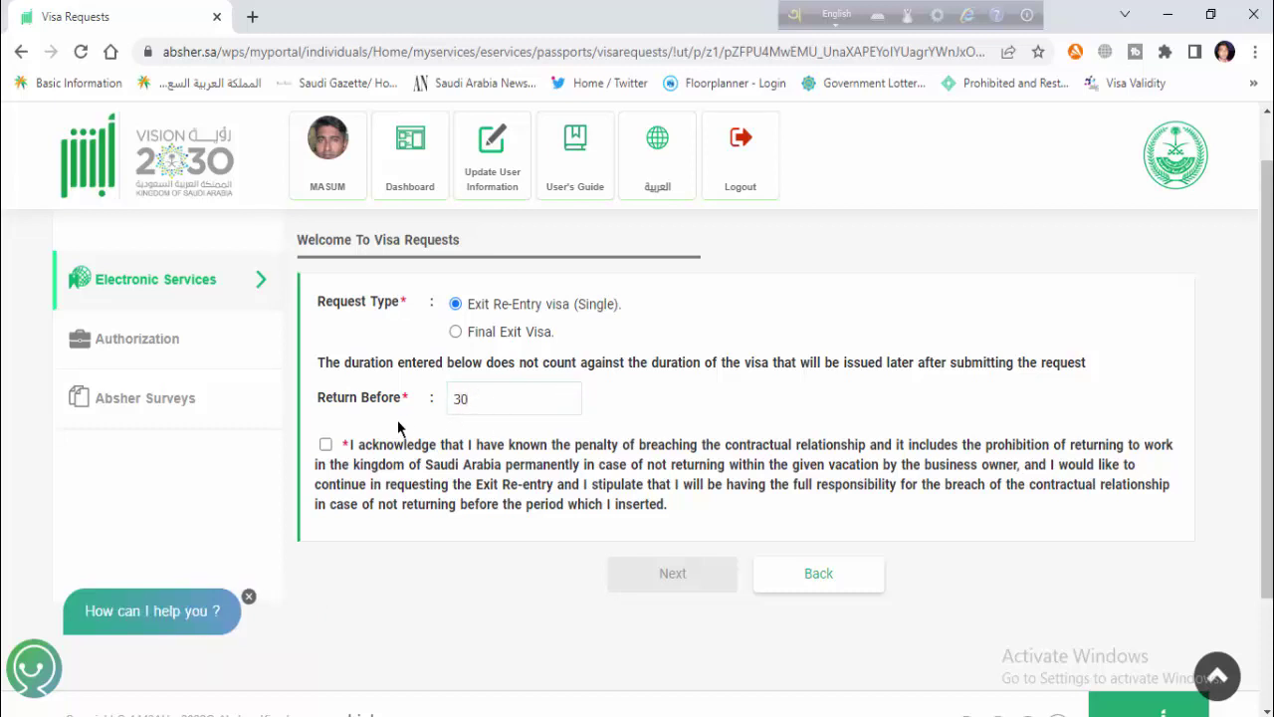
pyautogui.click(325, 445)
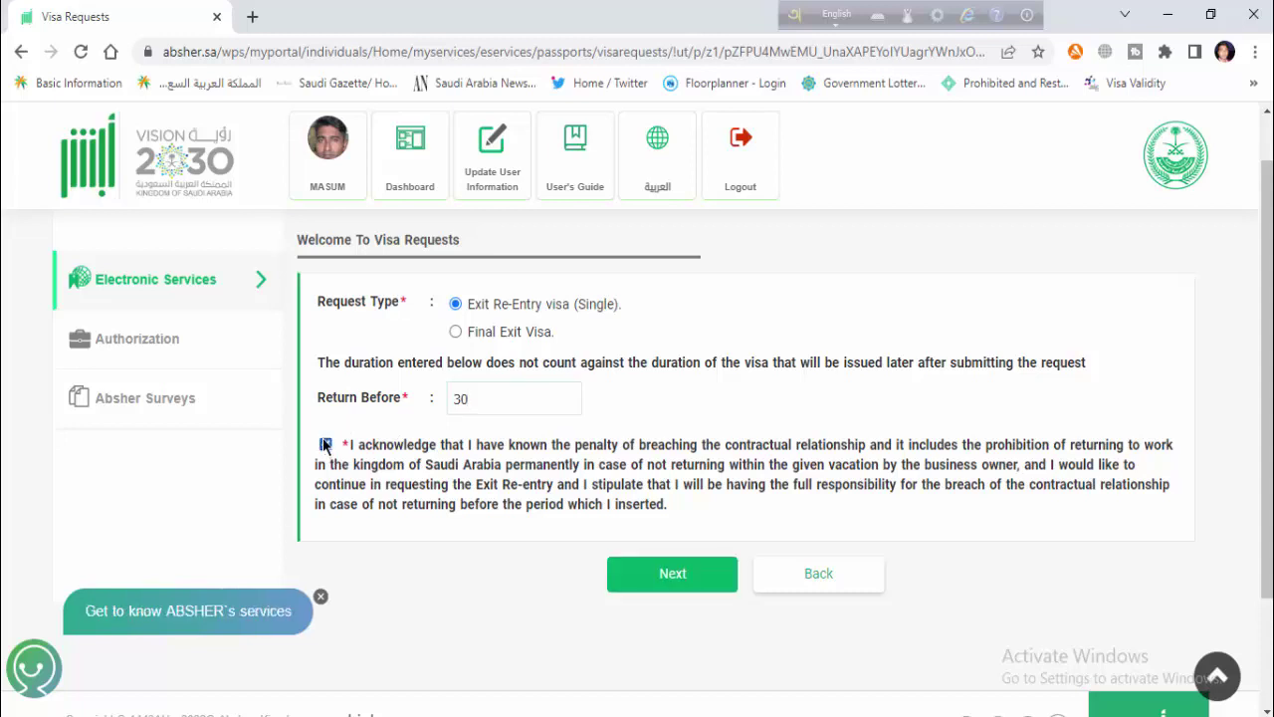
# Step: Submit and confirm the exit re-entry request, which is refused as not eligible
pyautogui.click(673, 576)
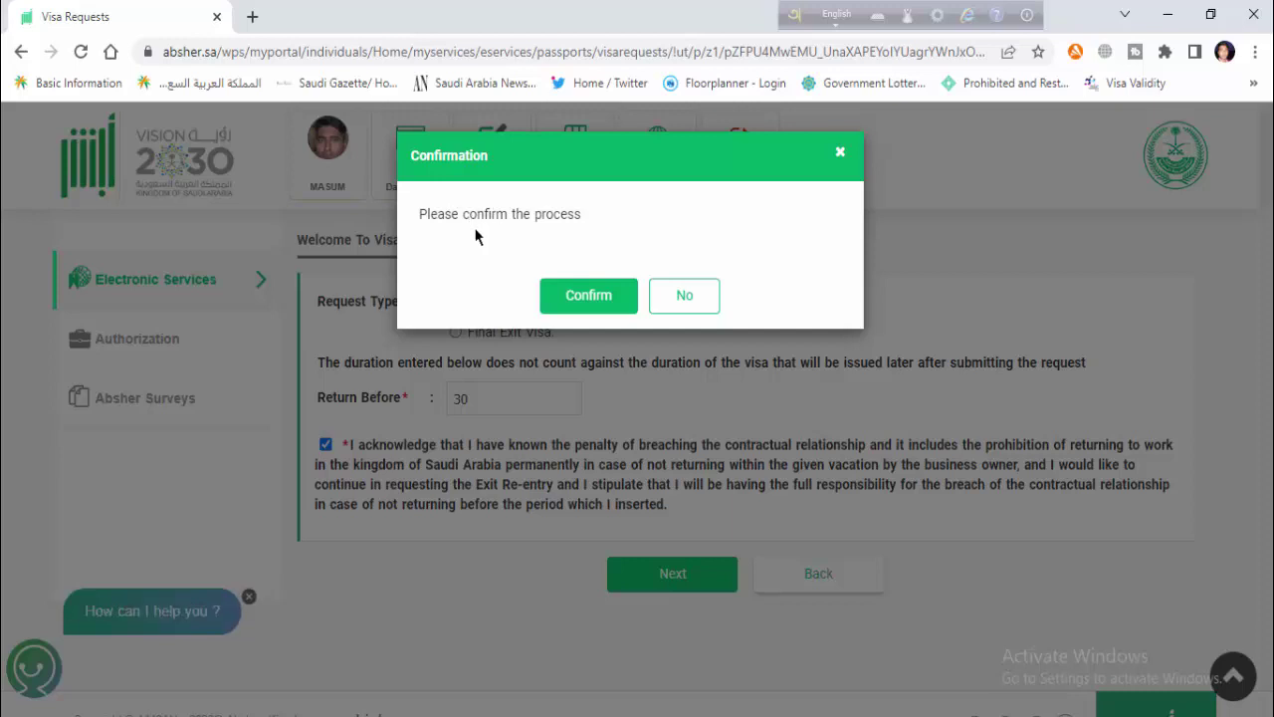
pyautogui.click(590, 298)
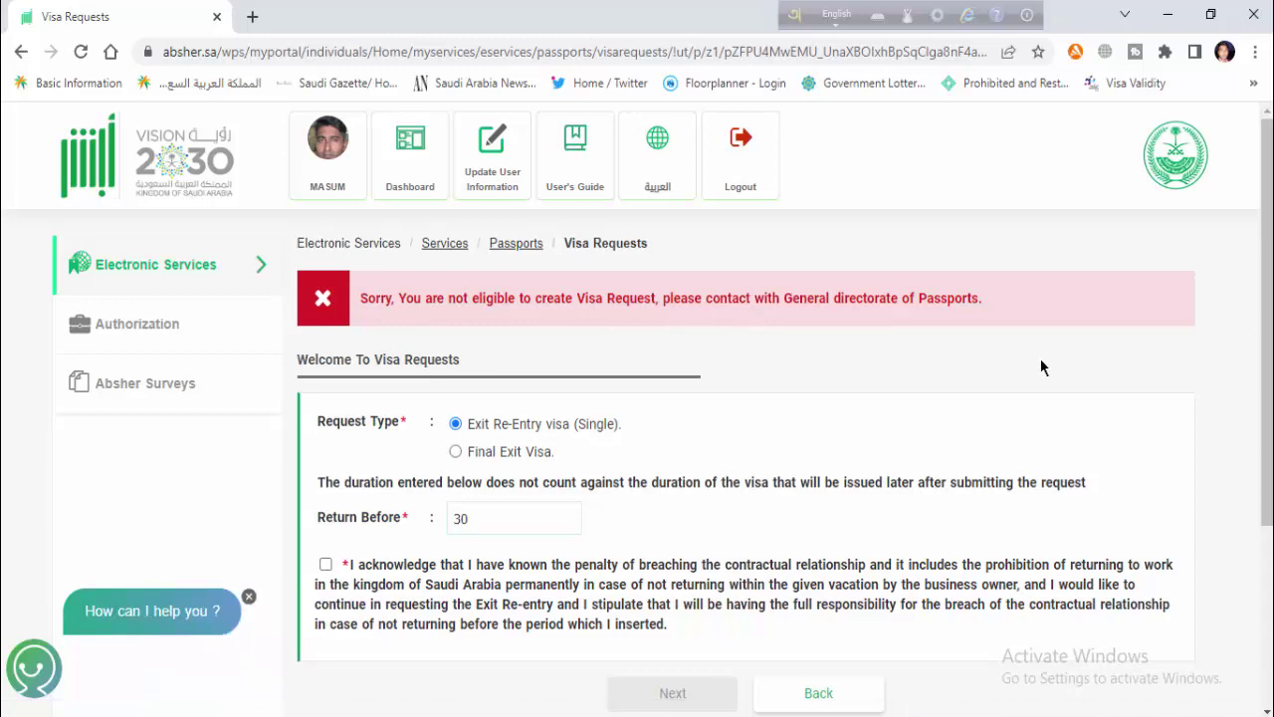
# Step: Return to the visa requests overview and open the View Requests Report, which shows 0 entries
pyautogui.click(818, 694)
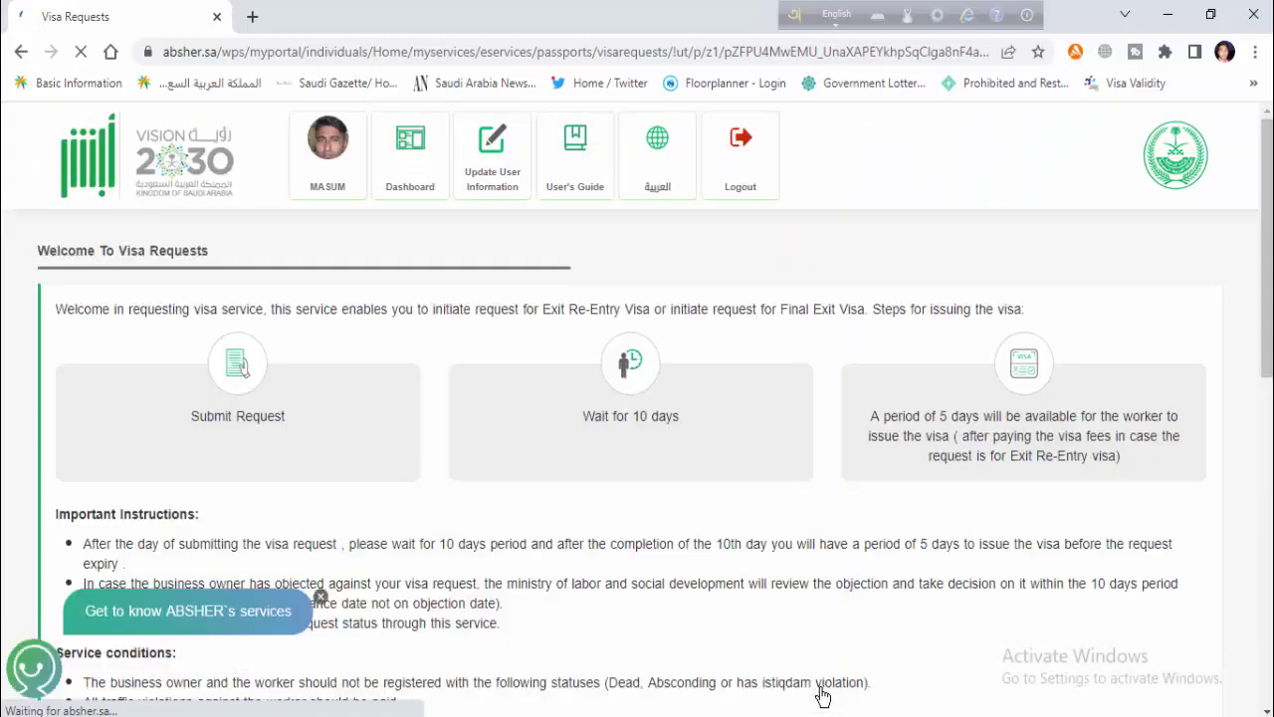
pyautogui.moveTo(1270, 288); pyautogui.dragTo(1225, 539)
pyautogui.scroll(-1, 1224, 540)
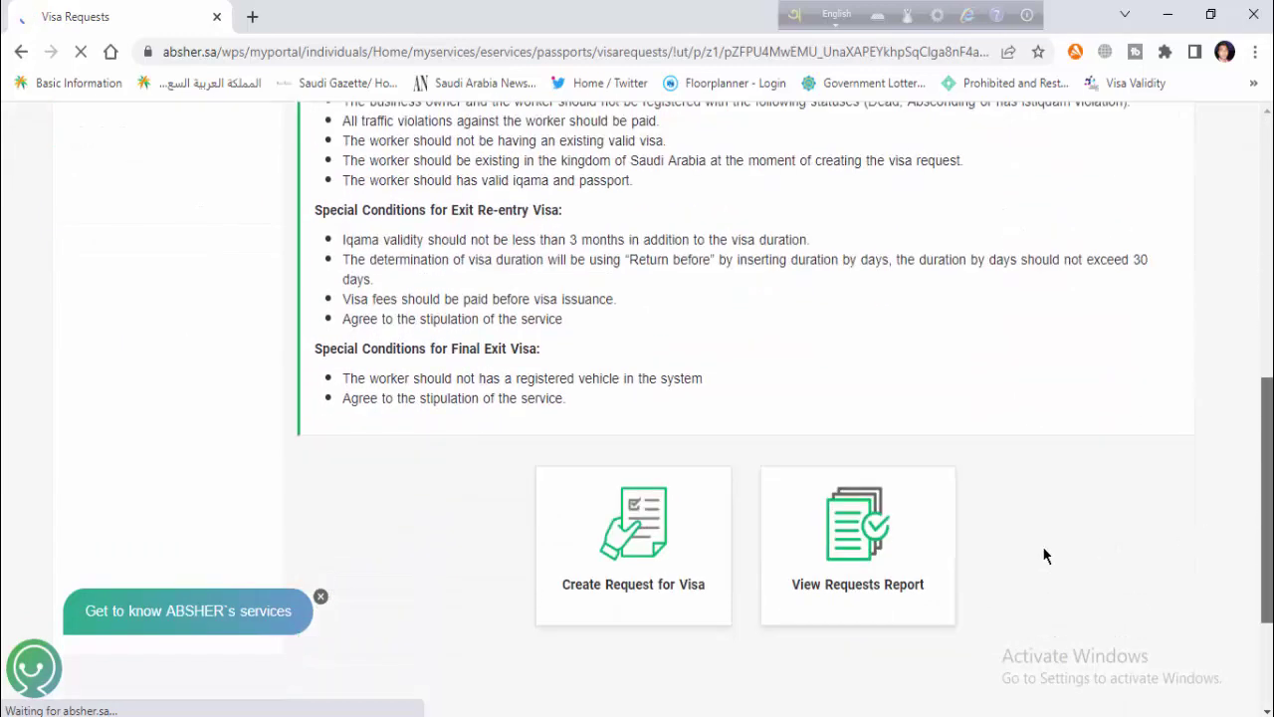
pyautogui.click(864, 543)
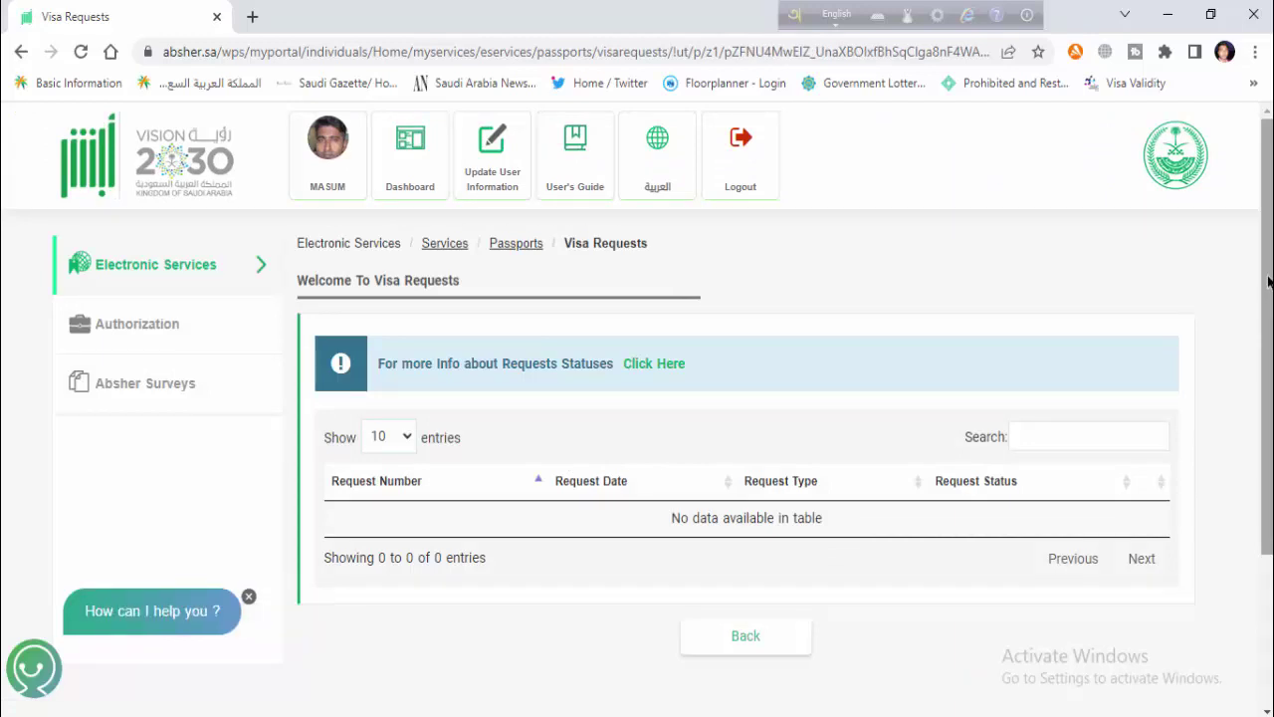
pyautogui.scroll(-3, 886, 401)
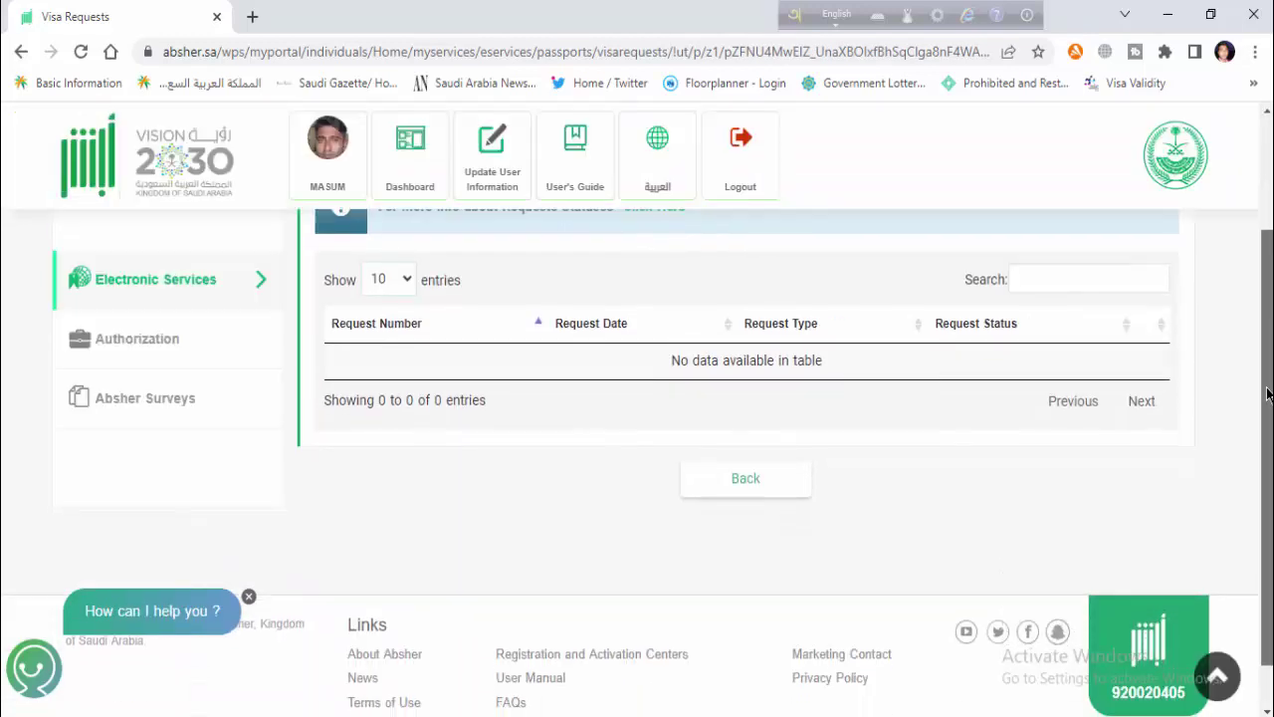